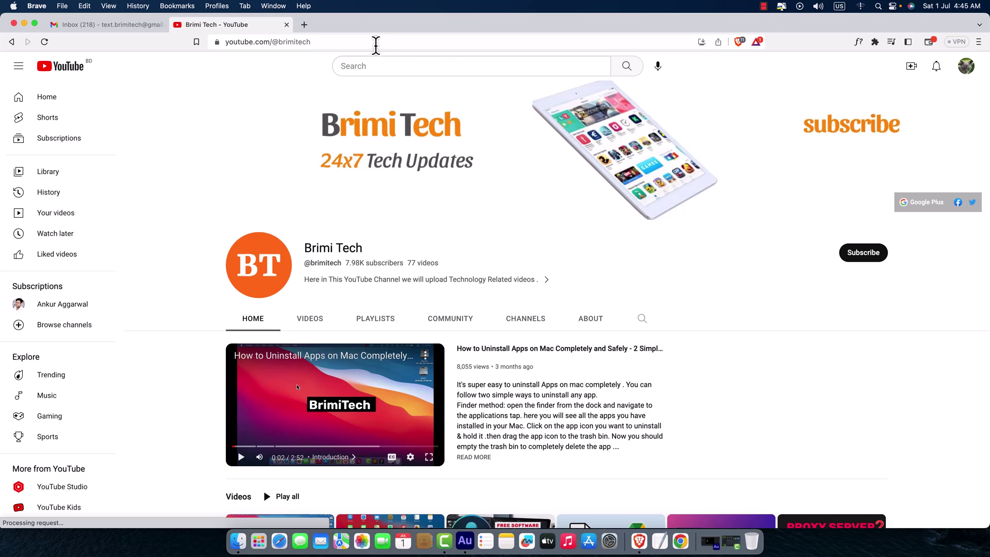
Start a new blank Brave tab beside the Gmail and YouTube tabs.
left_click(304, 26)
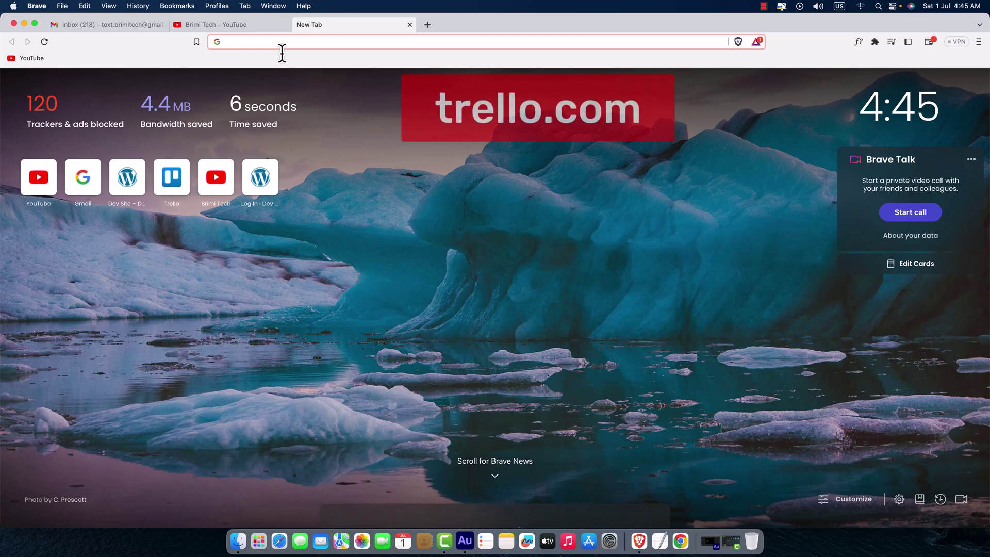
type("tr")
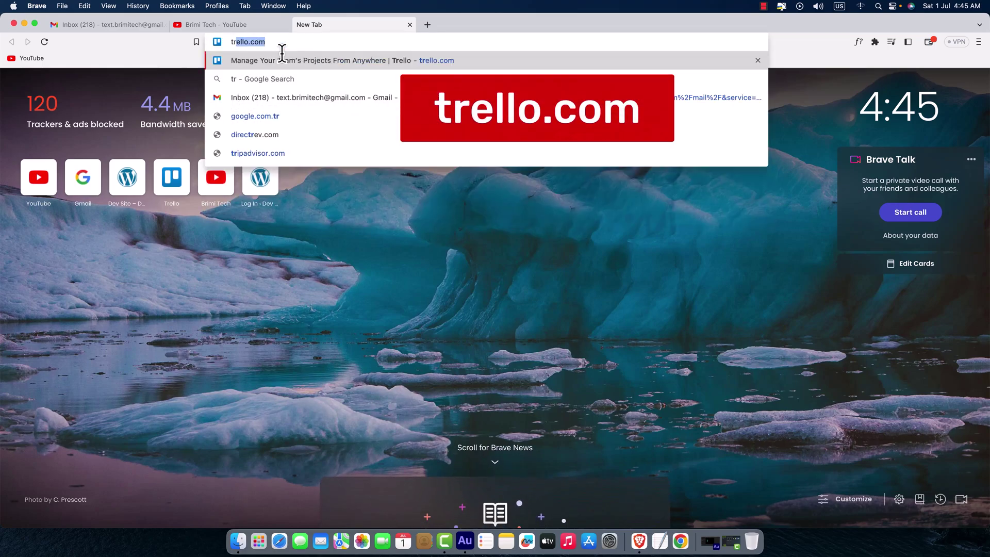
type("ello.com")
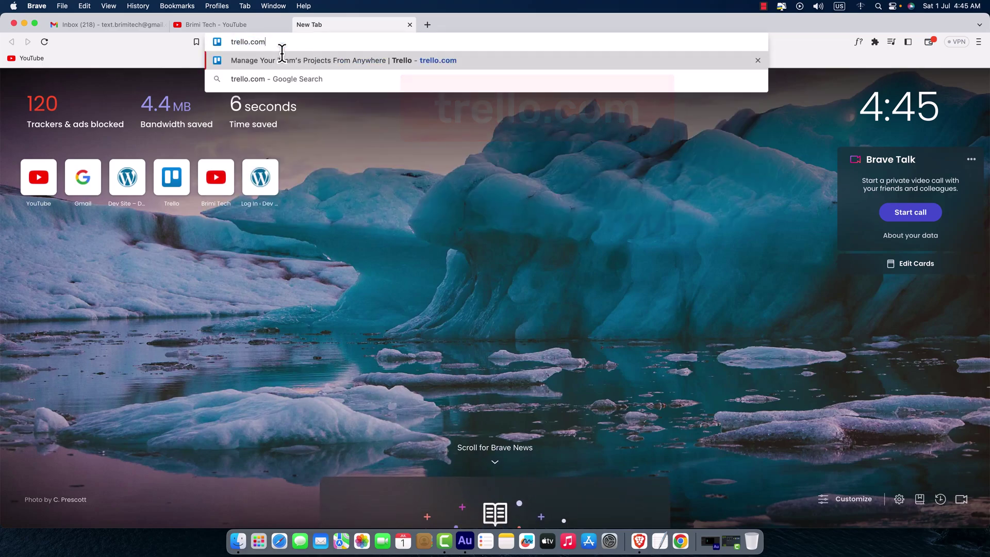
Navigate the new tab to trello.com to reach the Trello homepage.
key("Return")
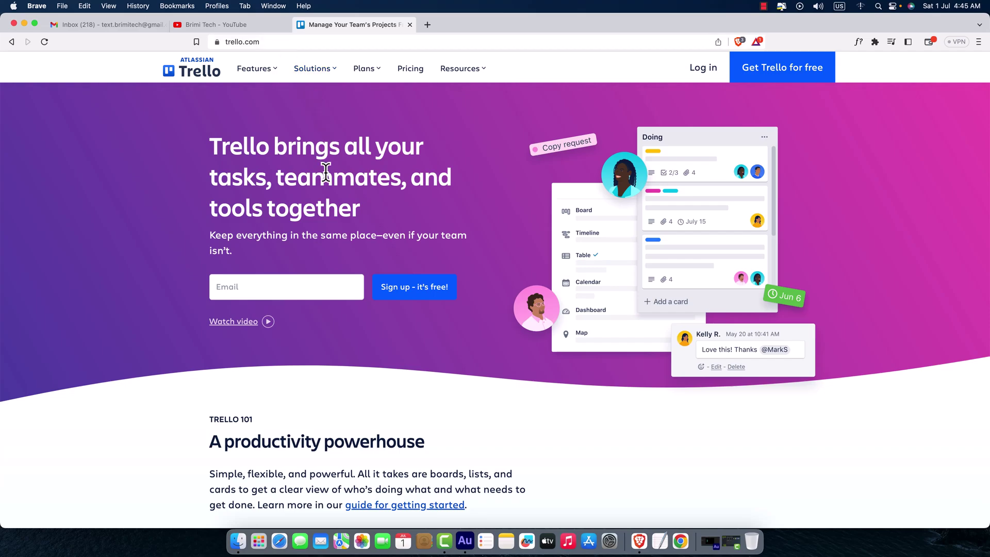
Choose 'Get Trello for free' to reach the Trello sign-up page.
left_click(387, 292)
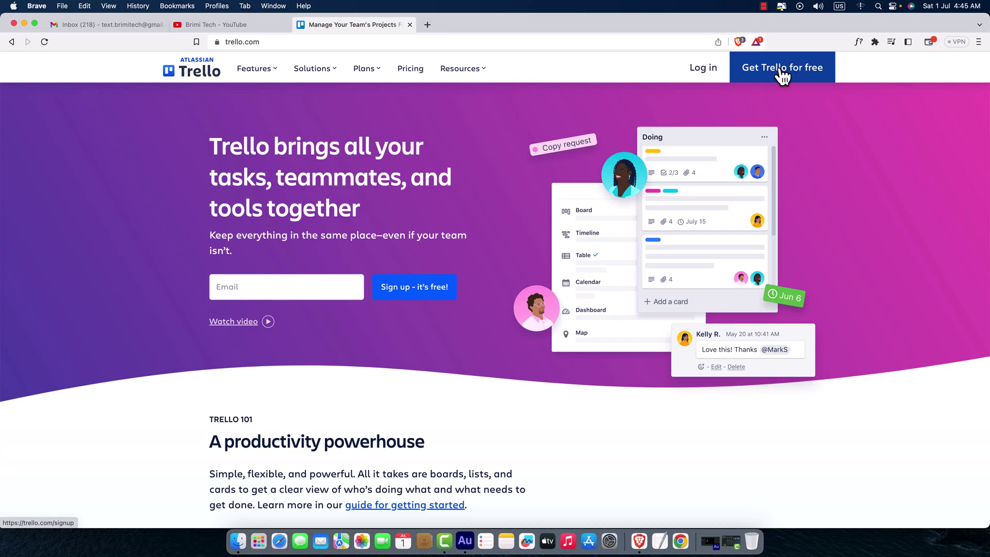
left_click(783, 76)
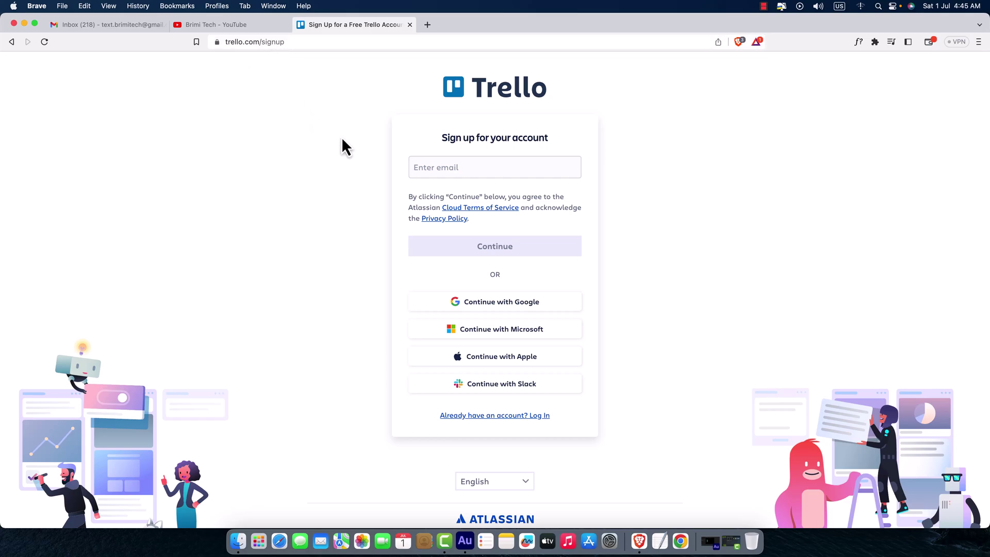
Enter the new account's email address and continue to the Atlassian sign-up page.
left_click(414, 171)
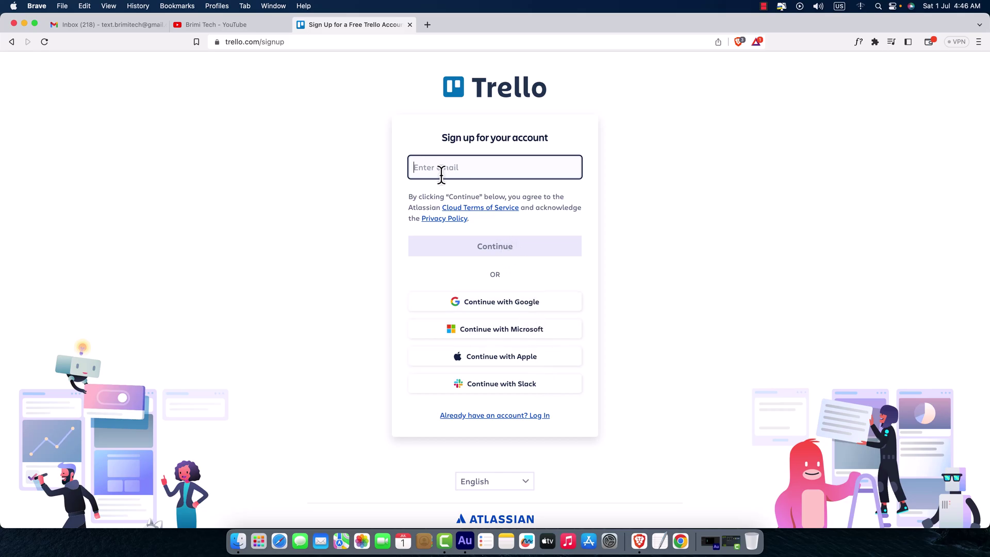
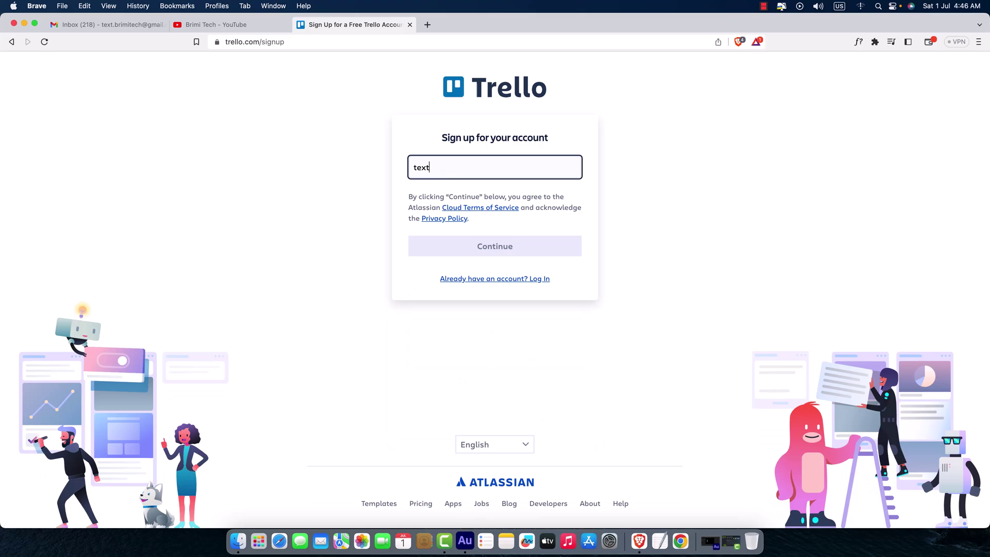
left_click(570, 194)
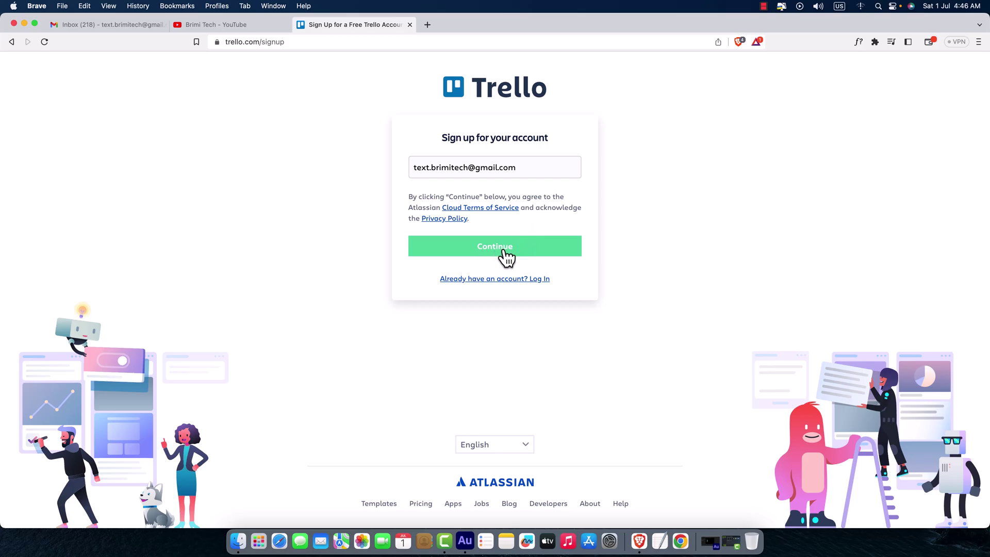
left_click(505, 252)
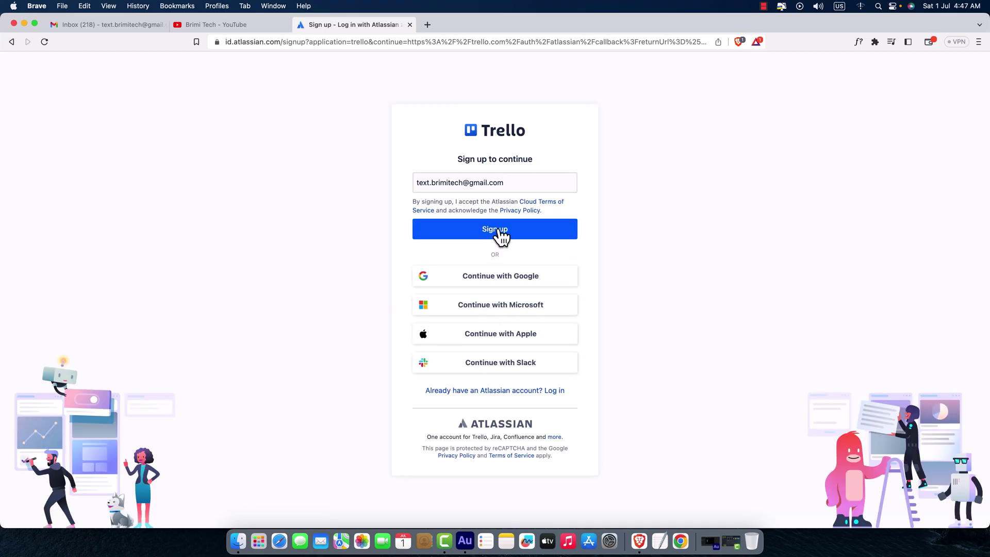
Confirm Sign up and pass the crosswalk image check by marking all crosswalk tiles.
left_click(497, 230)
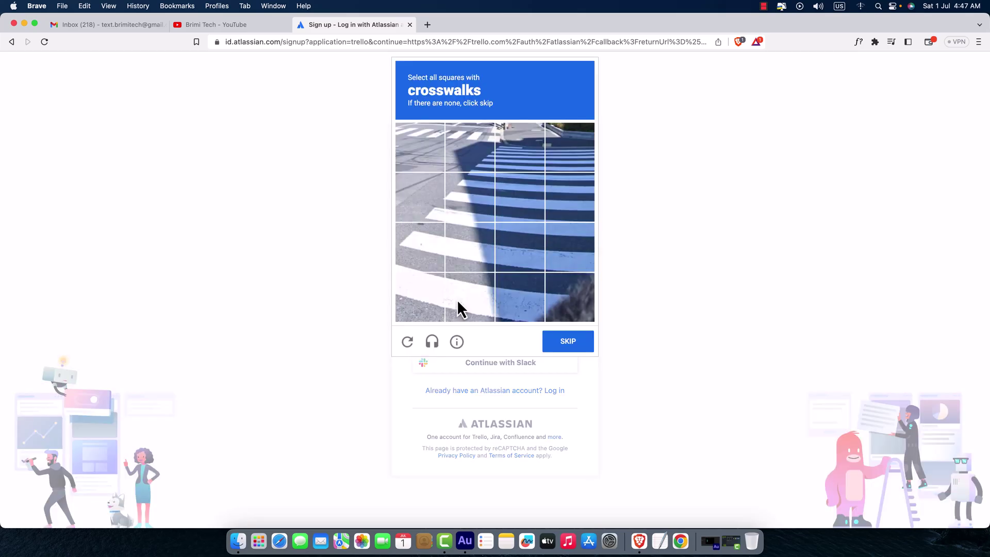
left_click(430, 308)
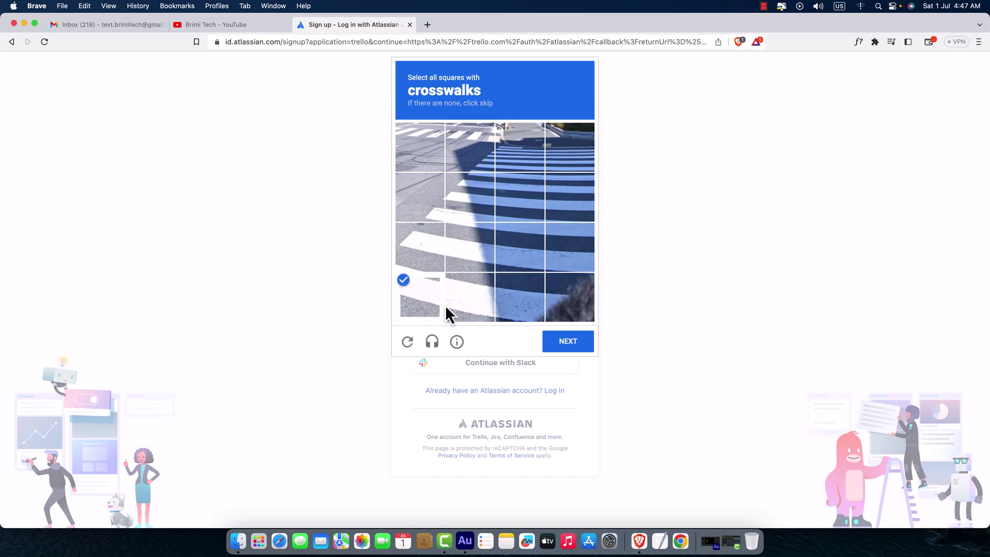
left_click(513, 309)
left_click(569, 298)
left_click(525, 259)
left_click(468, 248)
left_click(434, 232)
left_click(442, 212)
left_click(469, 197)
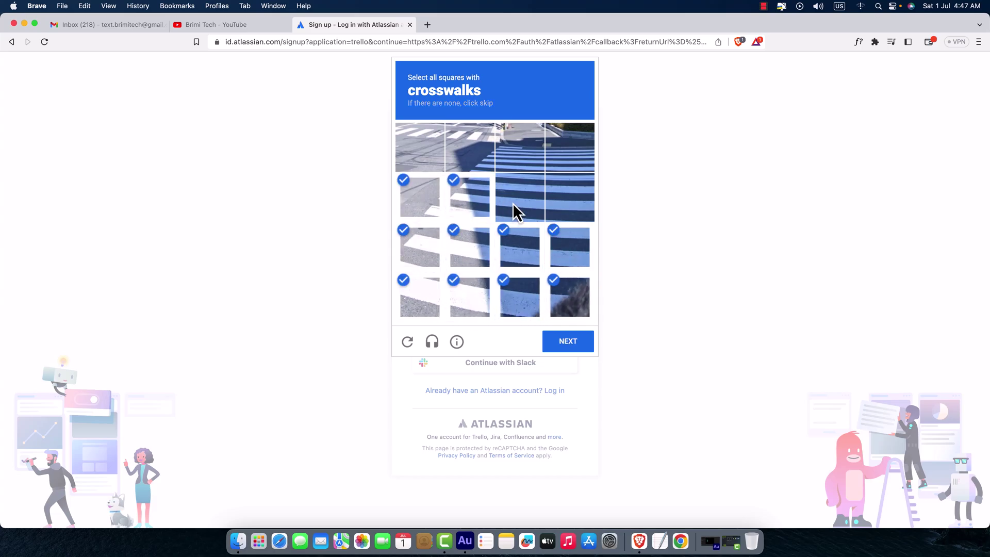
left_click(512, 203)
left_click(568, 197)
left_click(531, 151)
left_click(469, 148)
Mark the traffic-light tiles and verify, landing on 'Let's create your Workspace'.
left_click(566, 342)
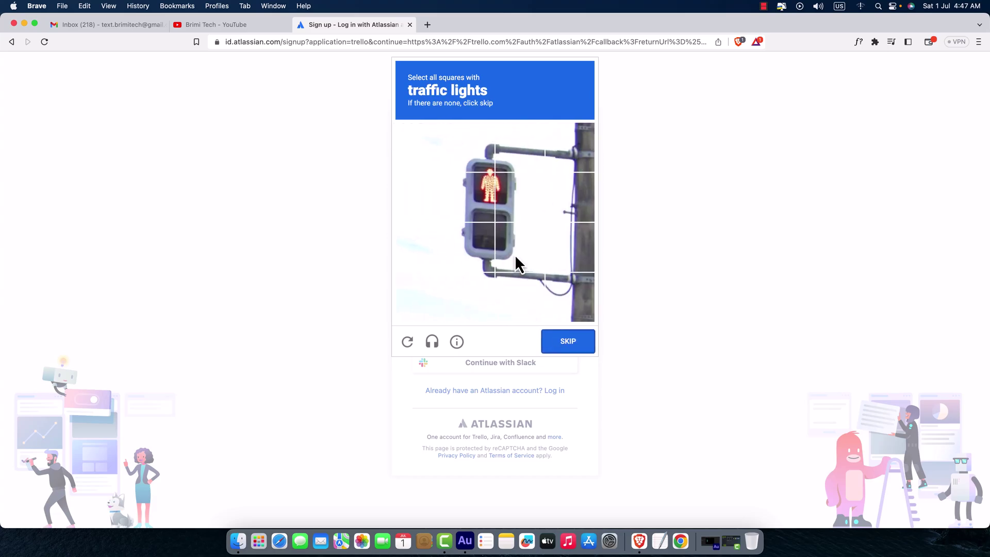
left_click(480, 201)
left_click(476, 237)
left_click(507, 194)
left_click(483, 155)
left_click(515, 151)
left_click(503, 246)
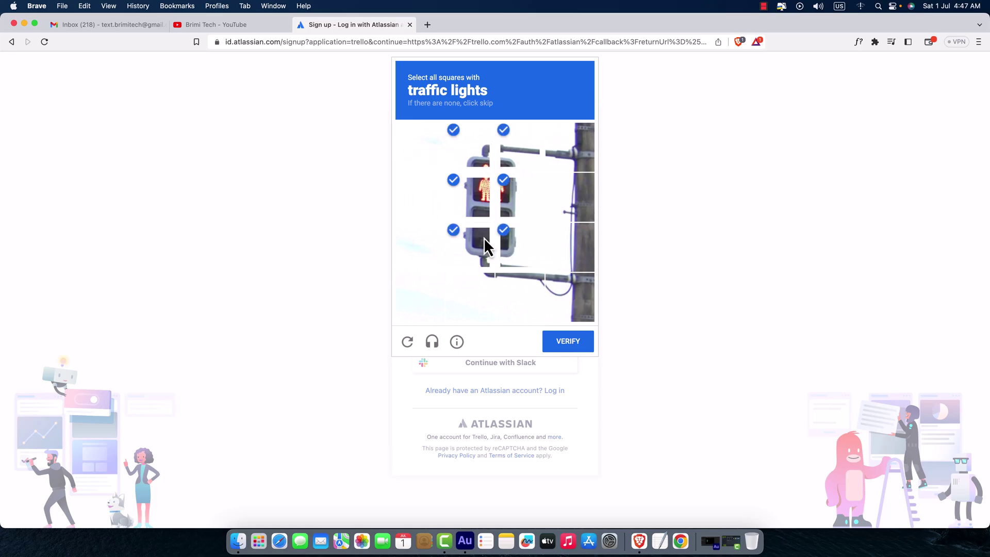
left_click(563, 342)
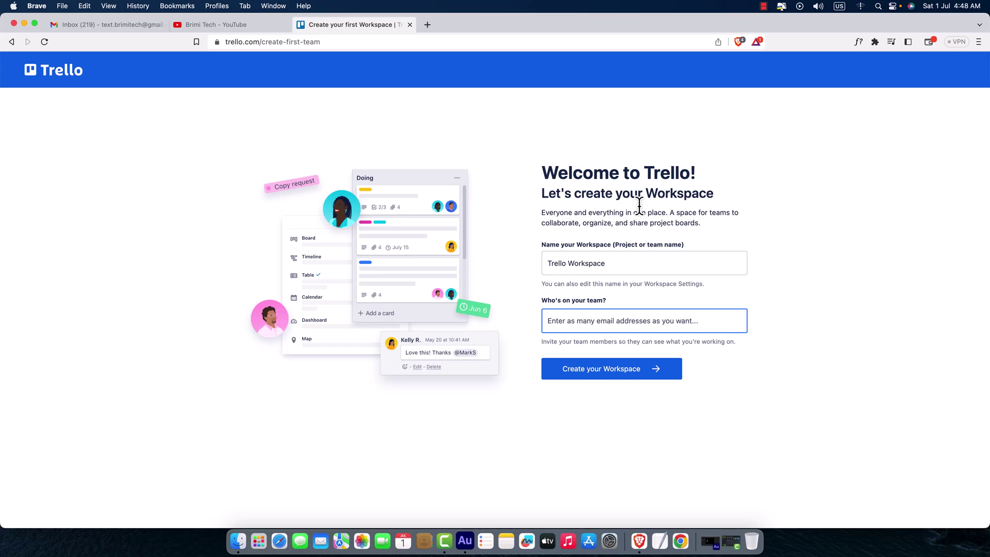
Replace the default 'Trello Workspace' name with Marketing and move to the team field.
left_click_drag(642, 201, 717, 205)
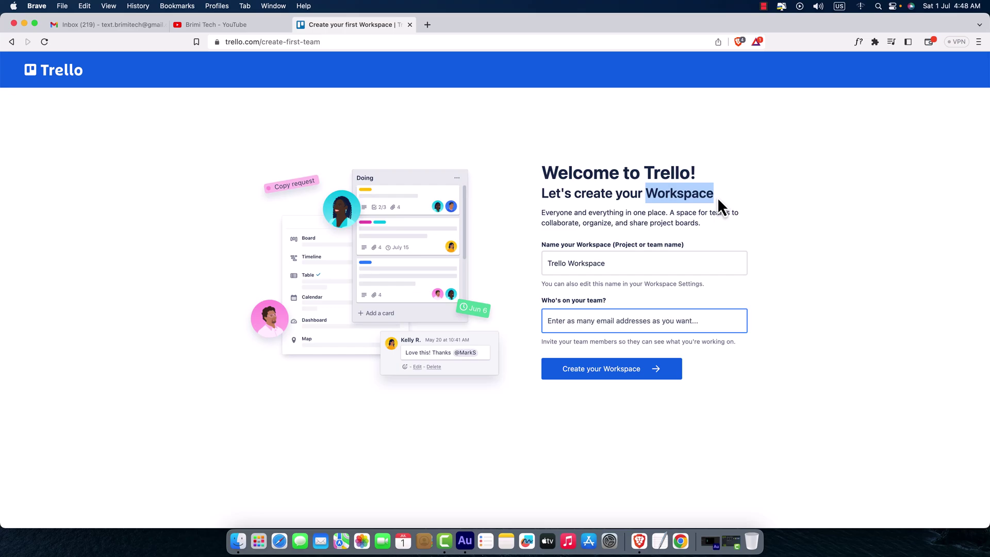
left_click_drag(606, 264, 538, 262)
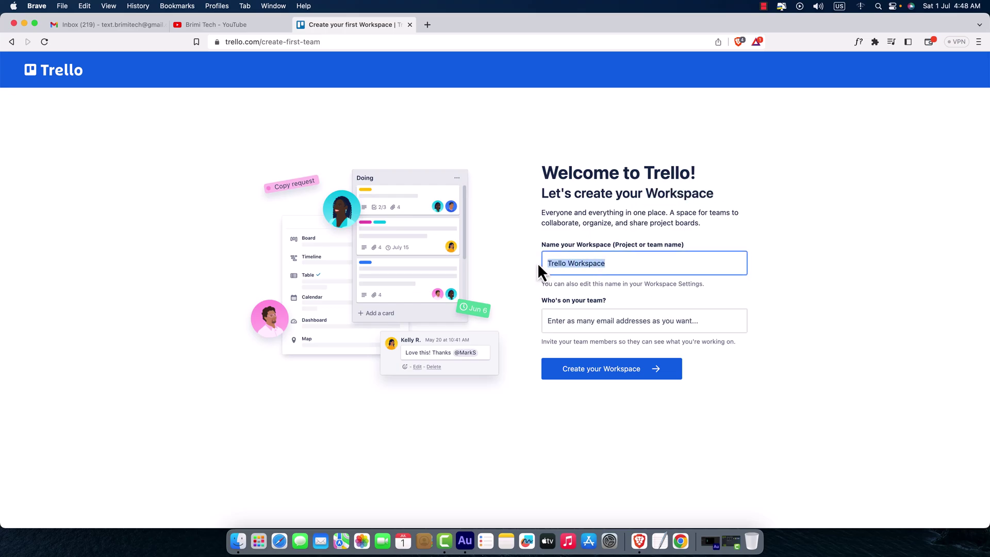
type("Mar")
type("ketin")
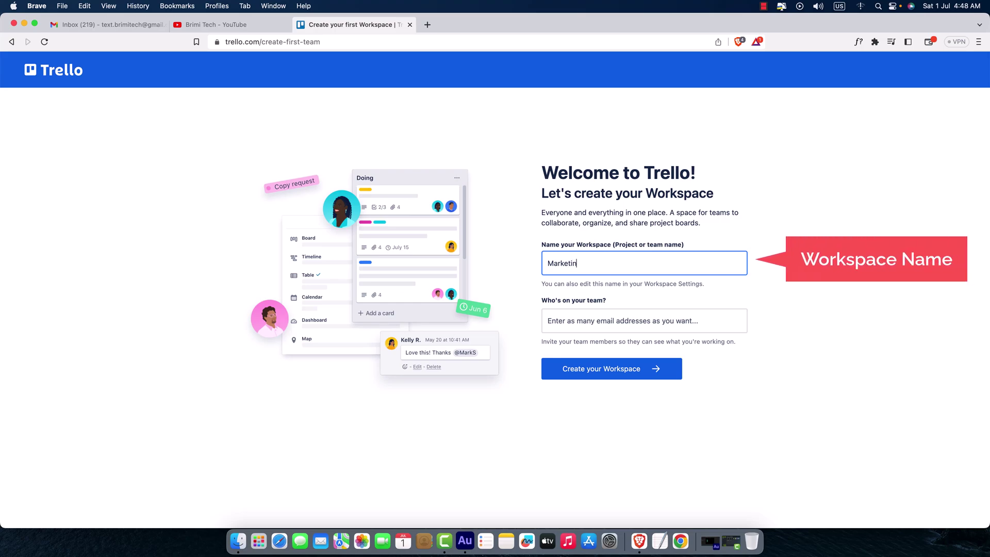
type("g")
left_click(563, 330)
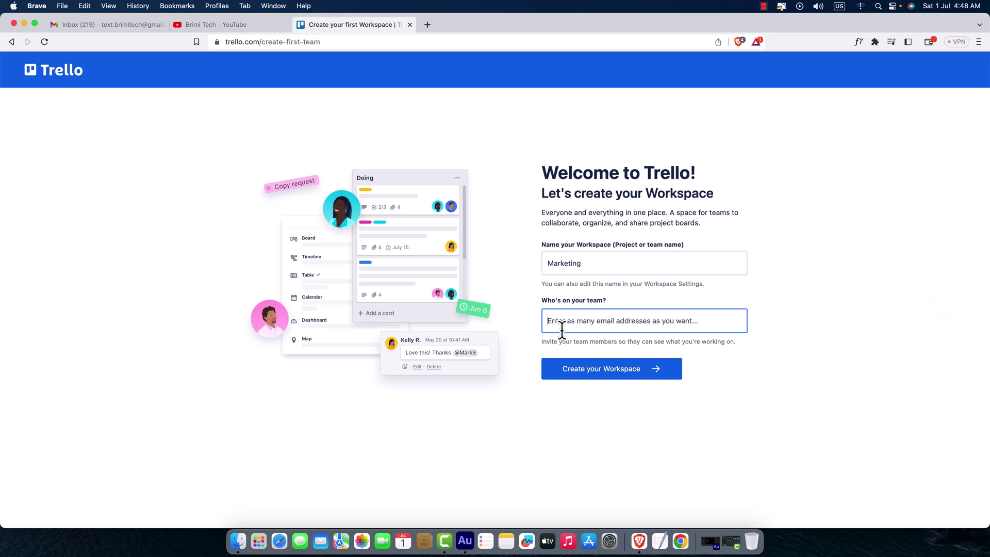
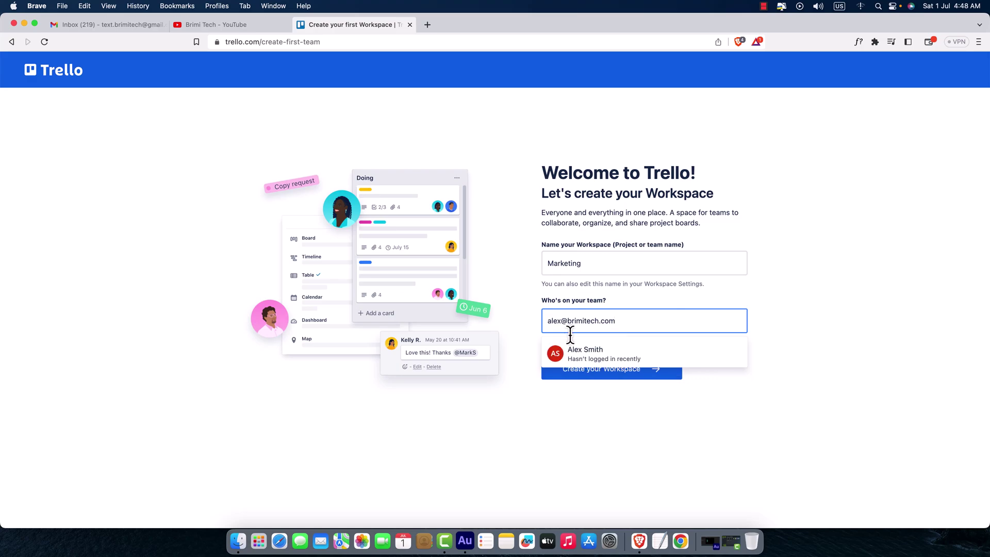
left_click(587, 355)
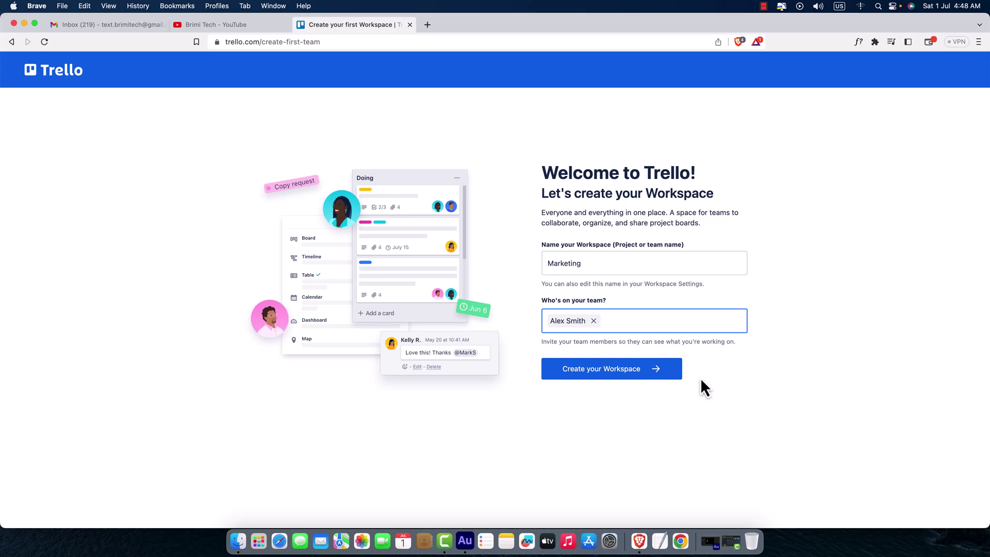
Create the Marketing workspace and skip the Trello Premium trial offer.
left_click(613, 379)
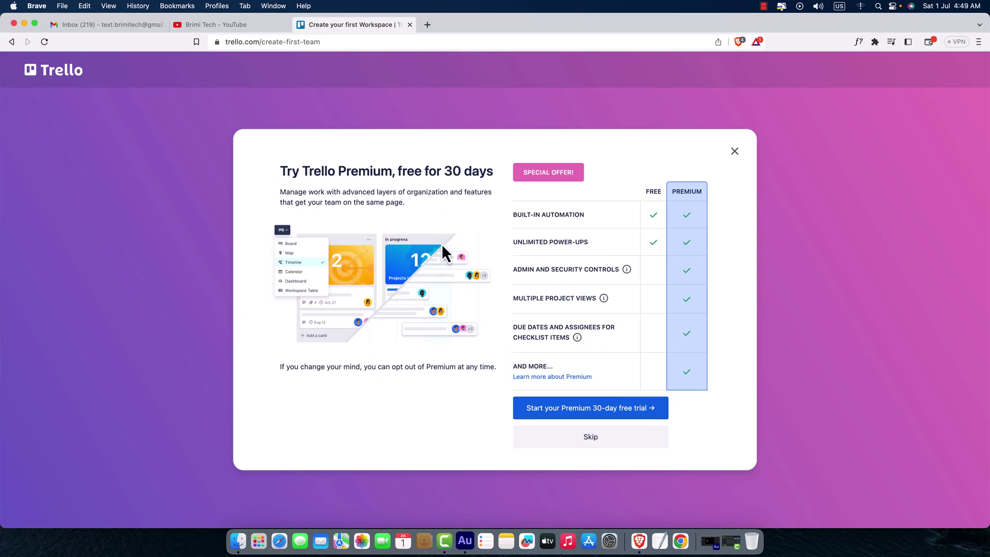
left_click(598, 439)
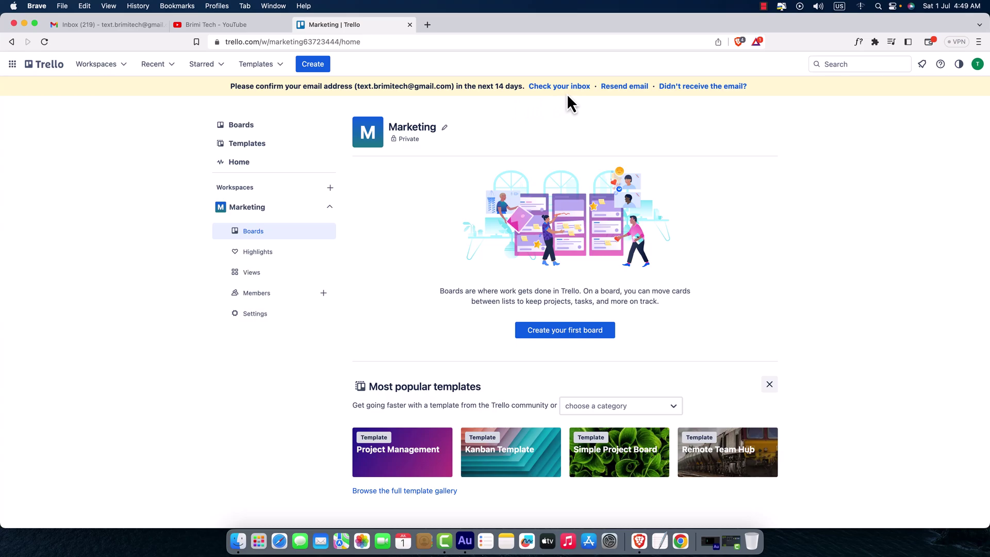
From Gmail's 'Verify your email for Trello' message, follow the verify link.
left_click(143, 31)
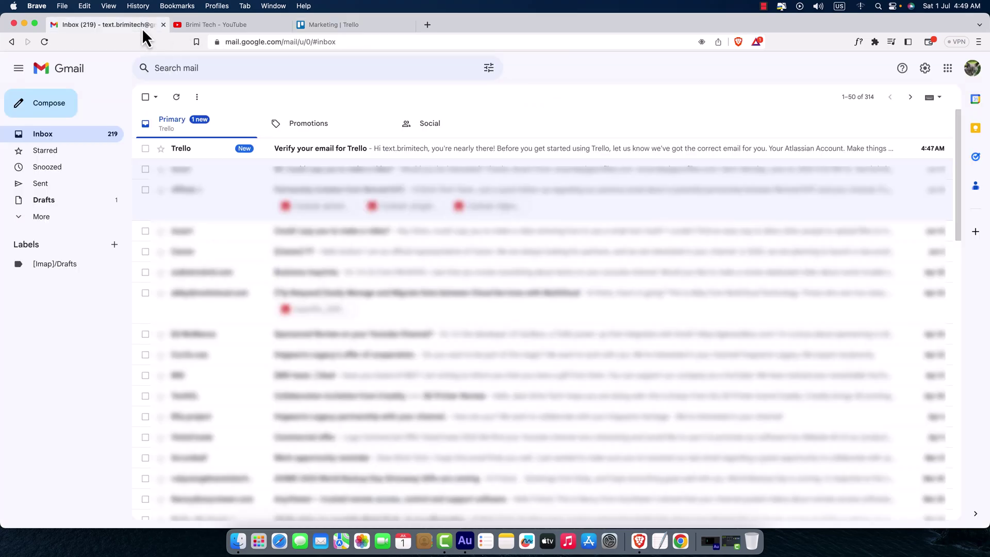
left_click(332, 158)
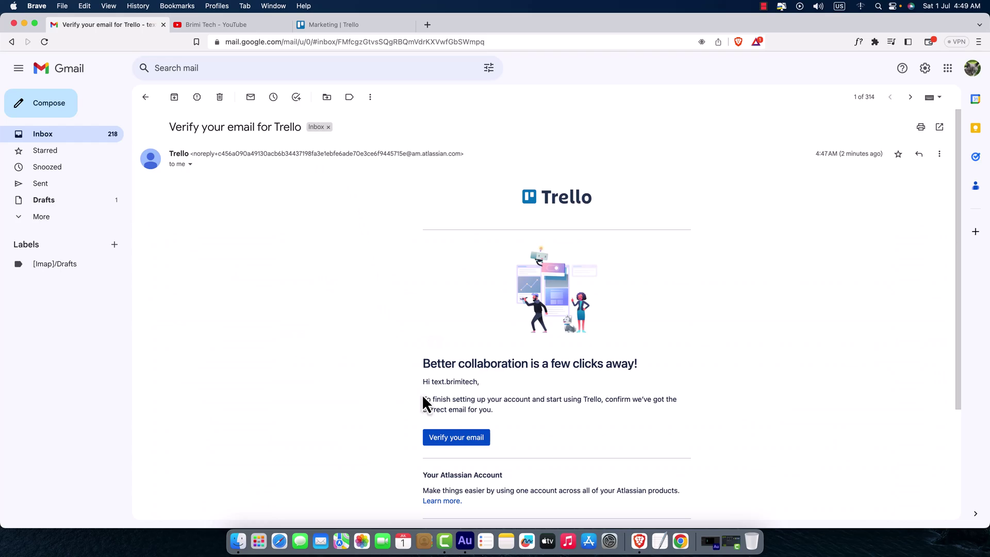
left_click(462, 441)
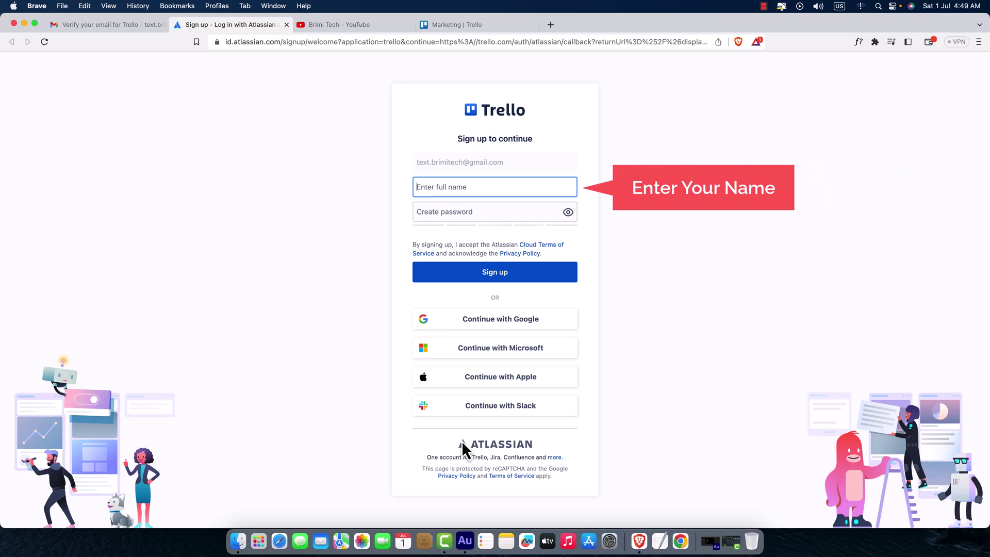
type("Jo")
type("hn")
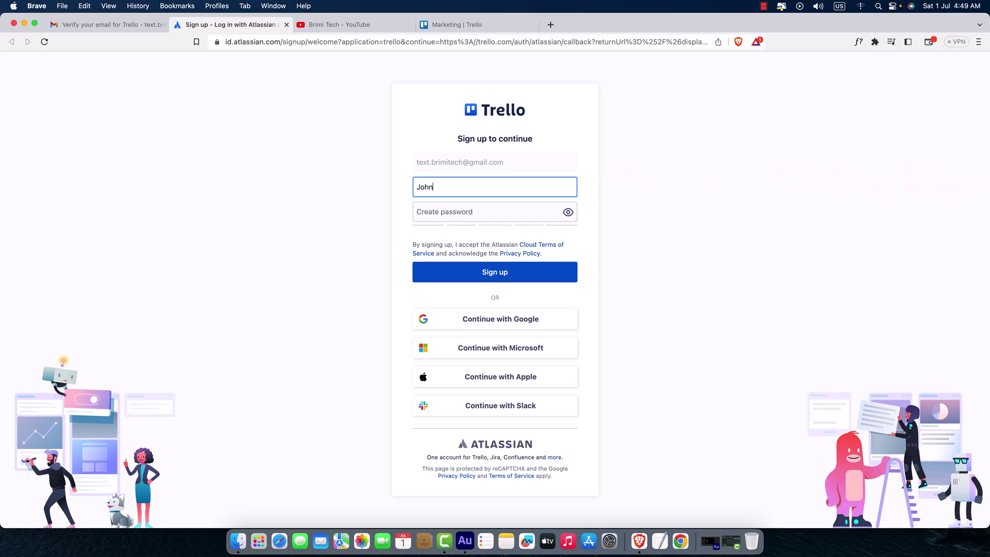
Submit the sign-up form with the name John and a strong password.
left_click(456, 221)
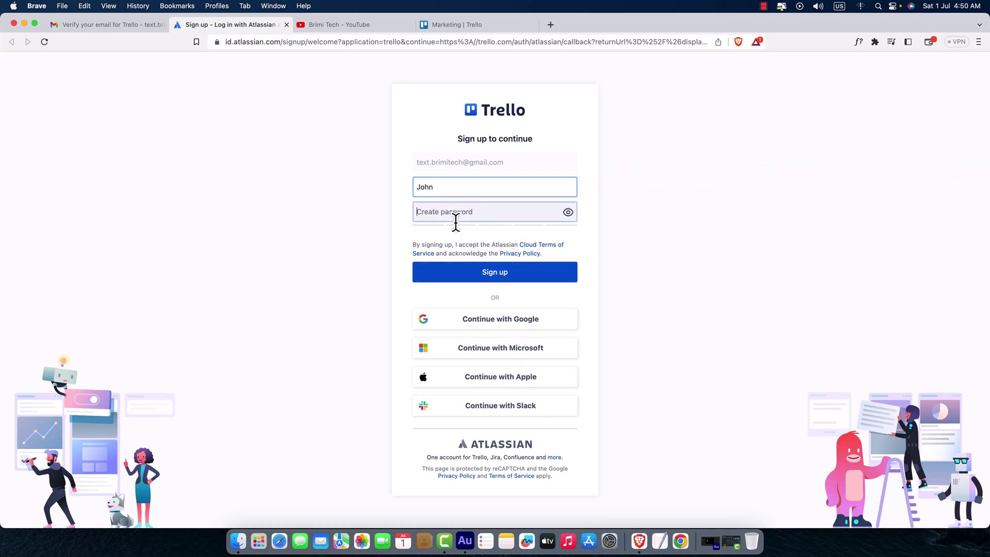
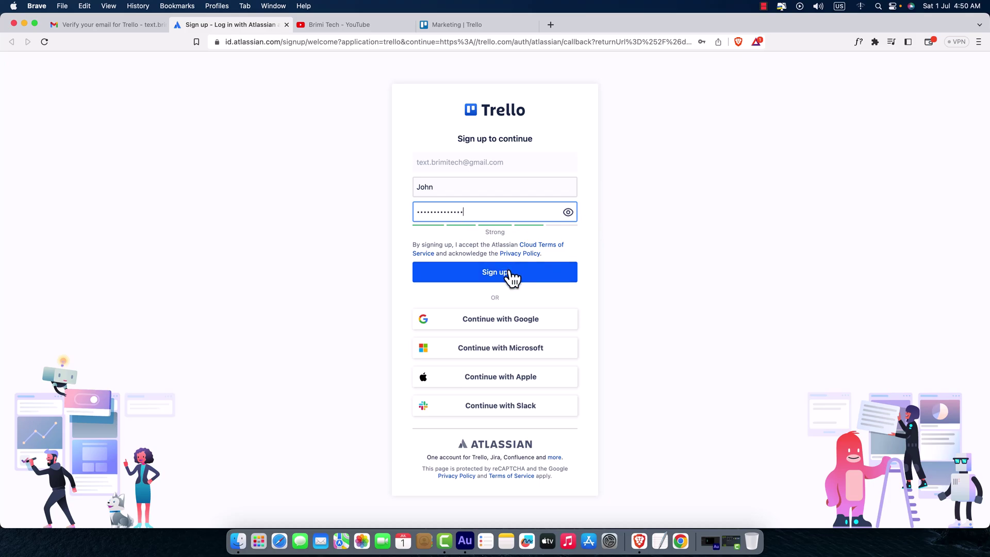
left_click(512, 280)
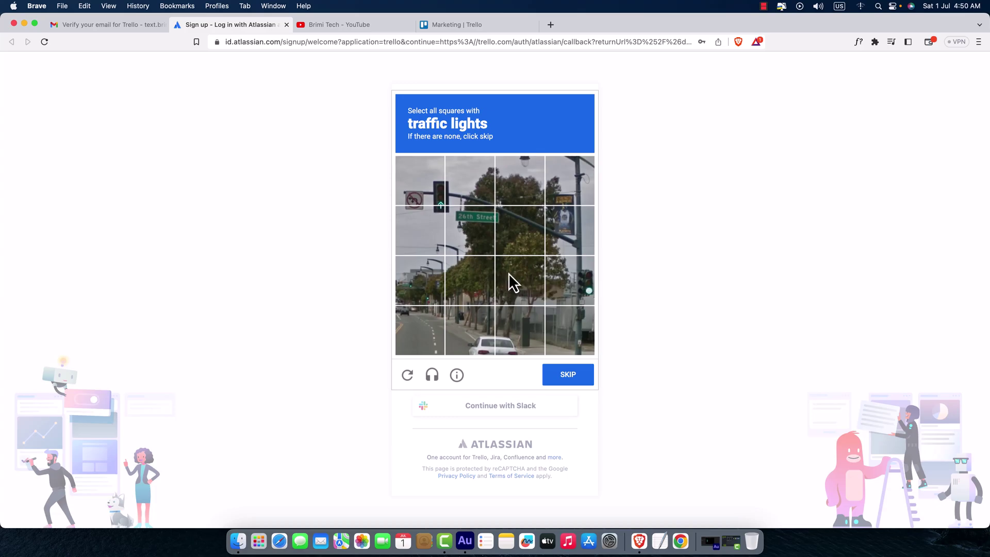
Select the traffic-light tiles and advance to the next image challenge.
left_click(429, 197)
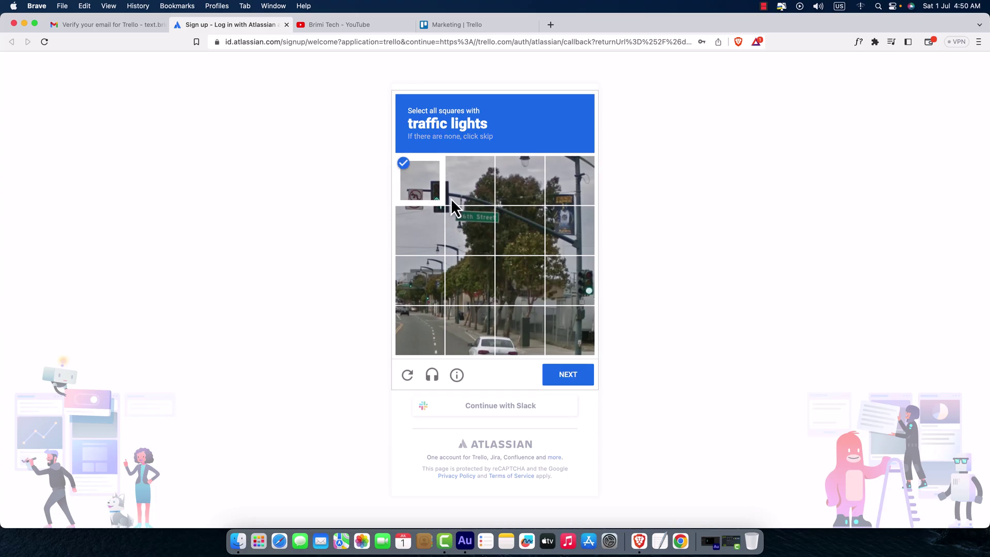
left_click(450, 225)
left_click(566, 375)
Select the five motorcycle tiles, verify the challenge, and decline the browser's Save password offer.
left_click(471, 328)
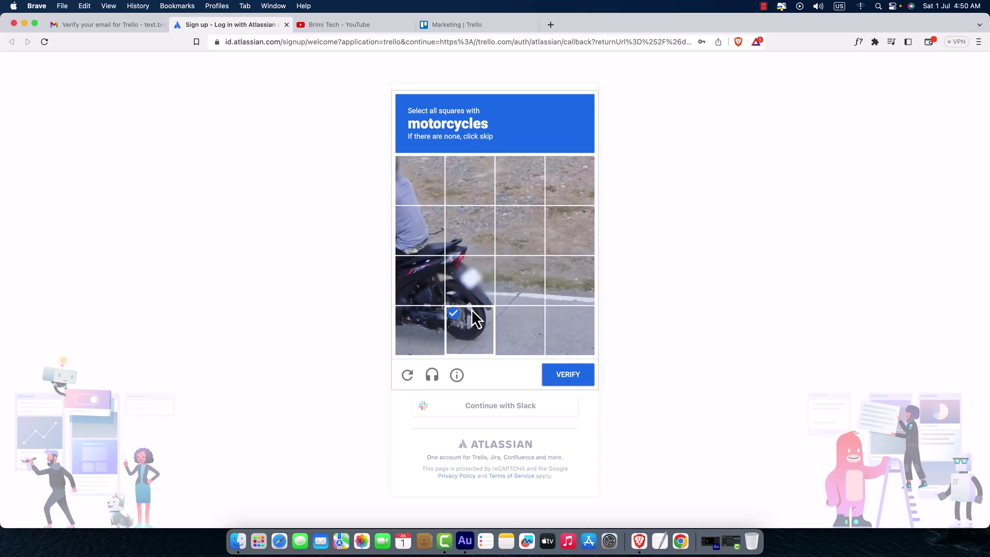
left_click(470, 280)
left_click(421, 280)
left_click(430, 333)
left_click(440, 242)
left_click(567, 381)
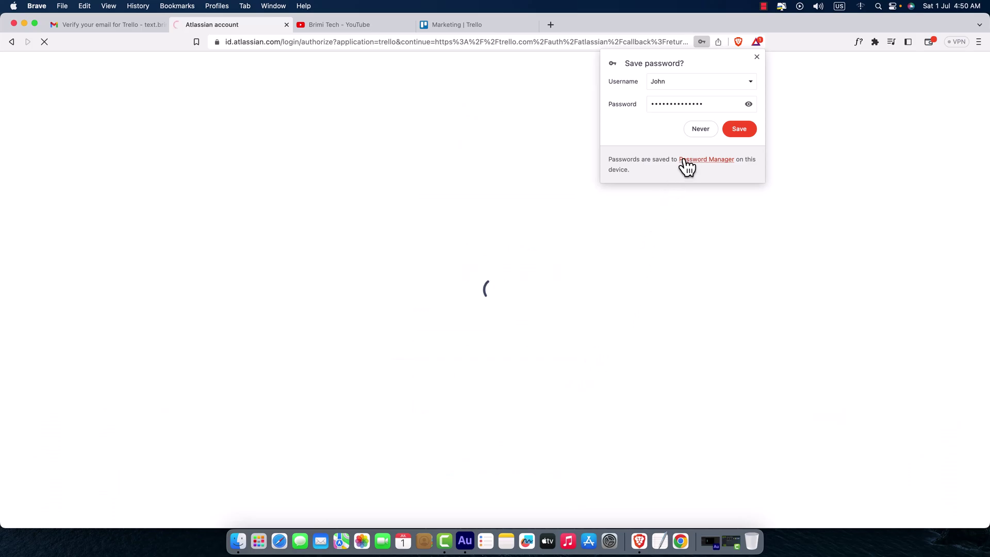
left_click(701, 129)
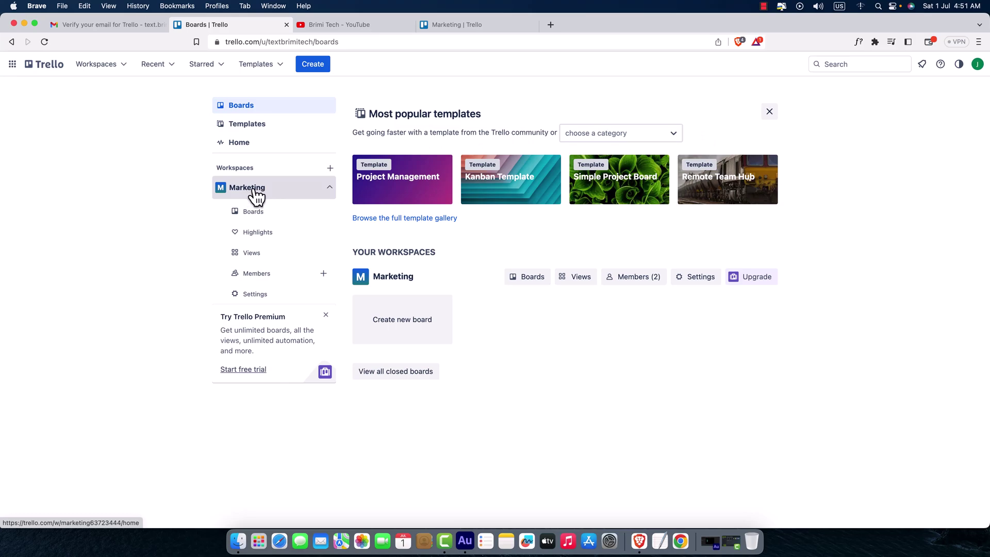
left_click(978, 65)
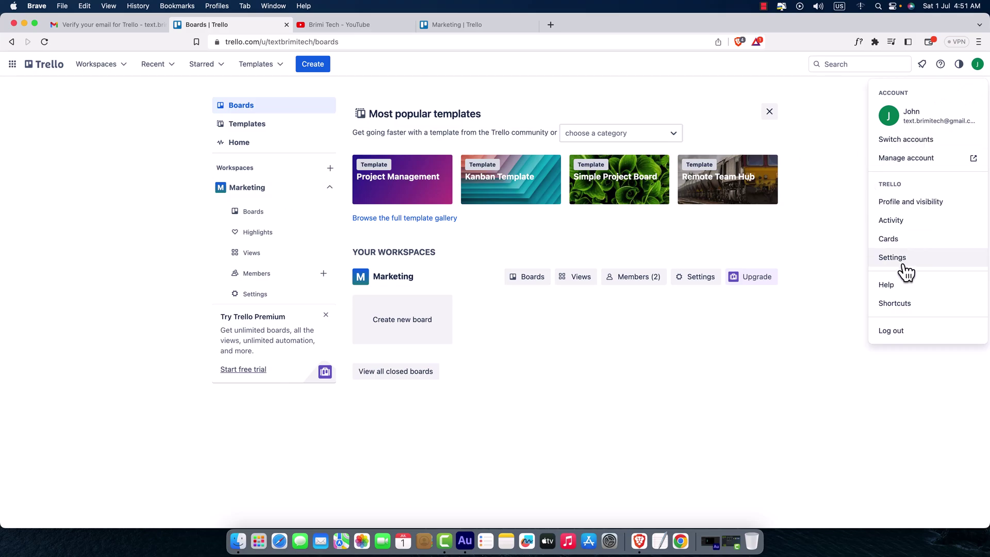
left_click(833, 279)
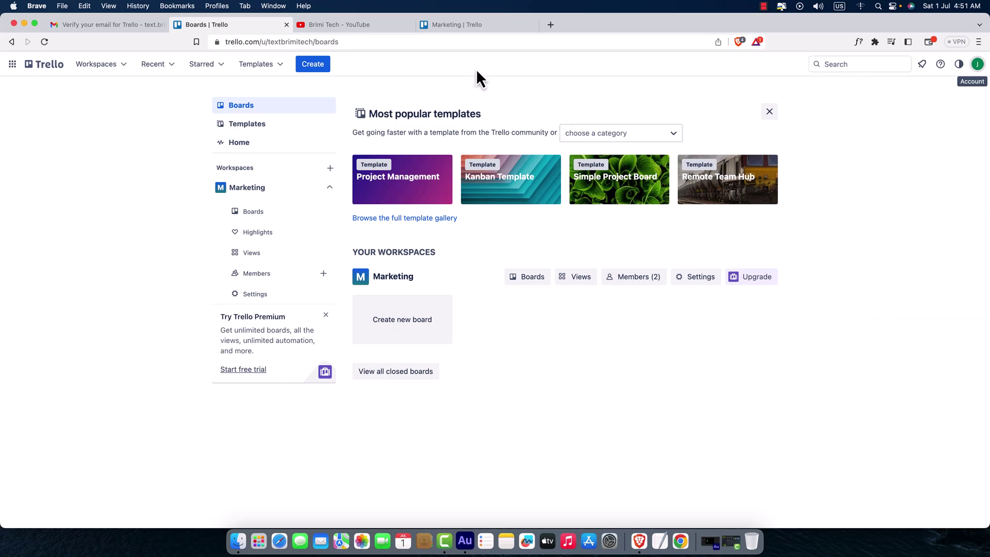
left_click(372, 28)
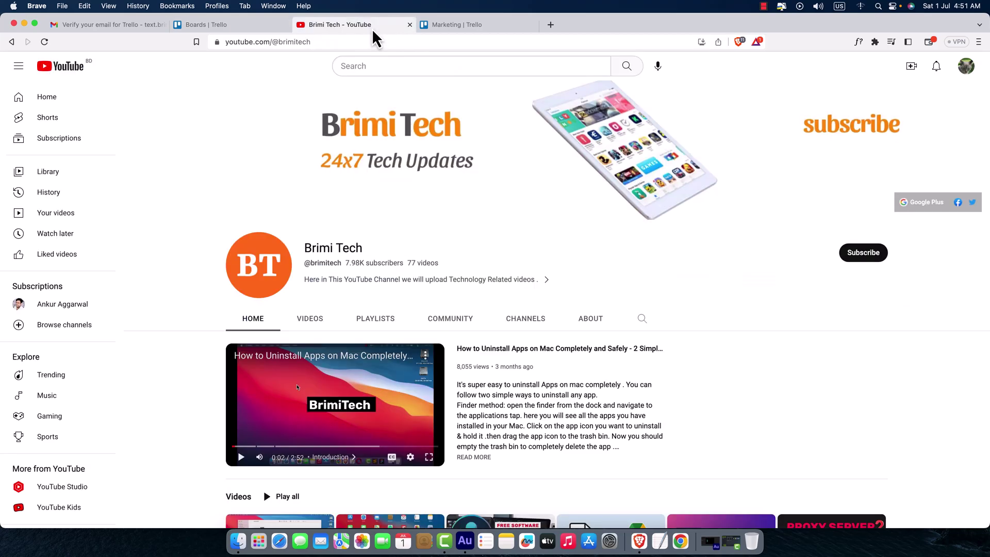
From the channel's Playlists, start the Trello Project Management Software playlist and pause its first video.
left_click(378, 325)
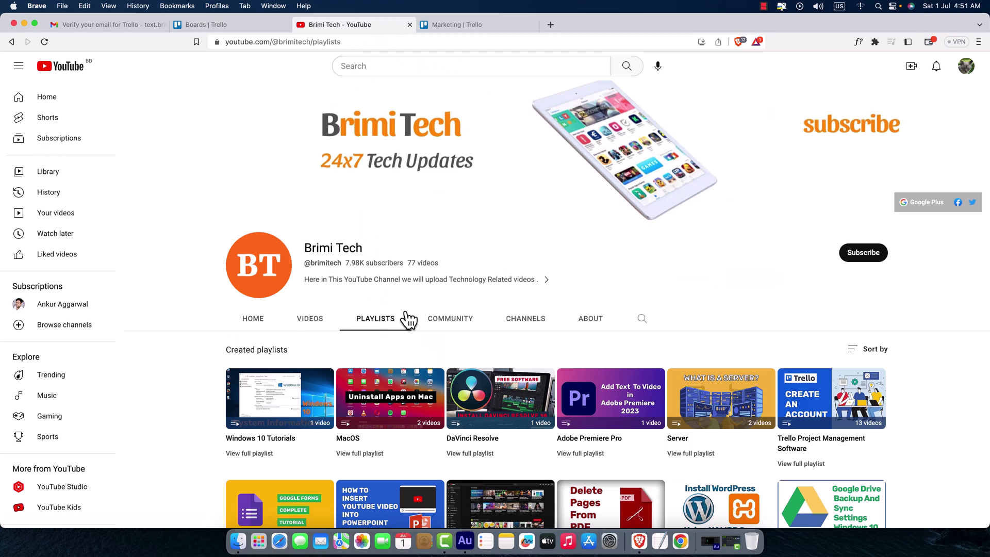
scroll(557, 329, "down", 2)
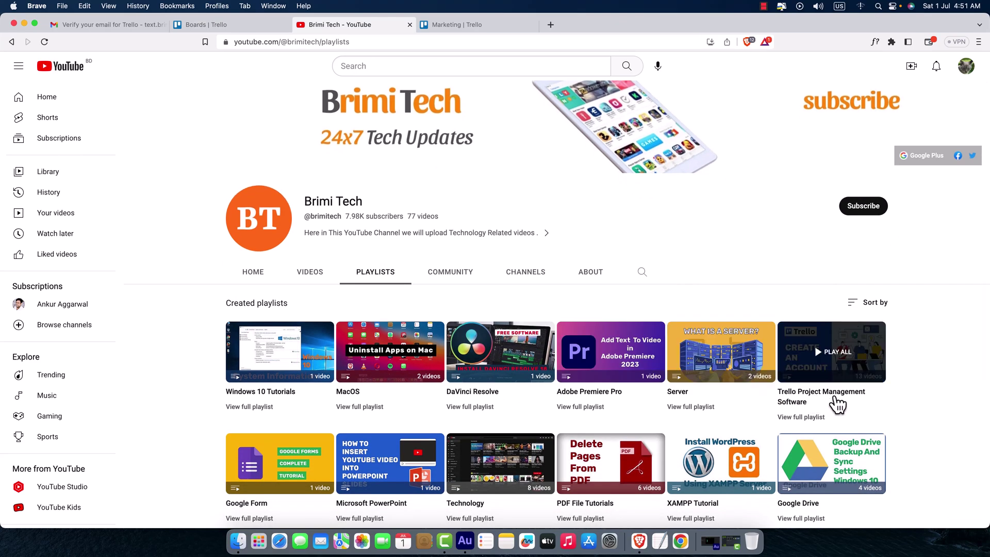
left_click(836, 399)
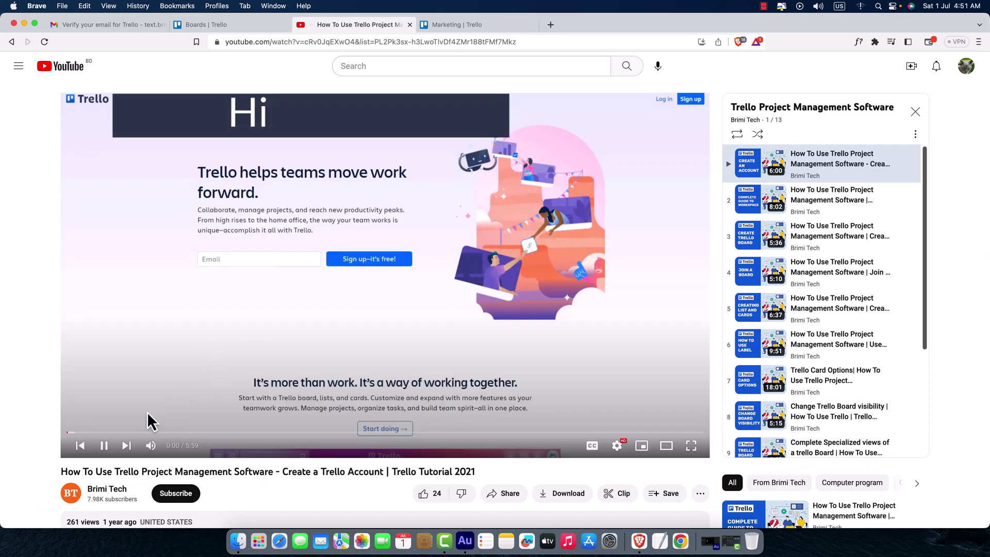
left_click(104, 446)
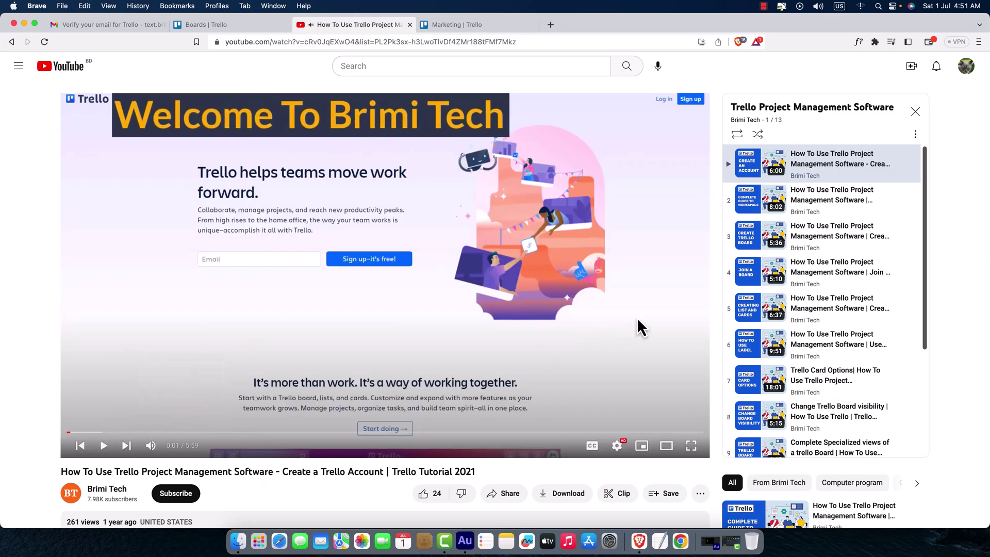
scroll(820, 291, "down", 3)
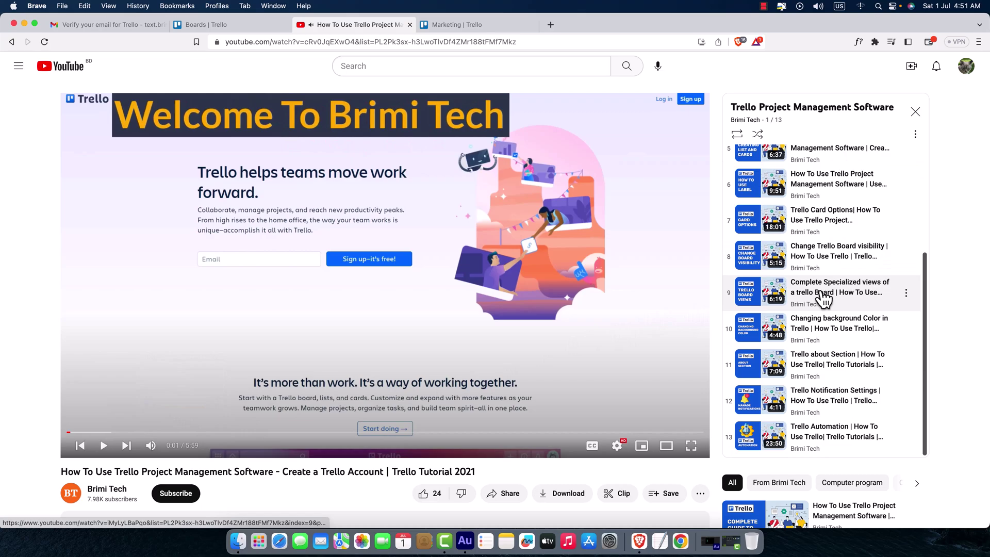